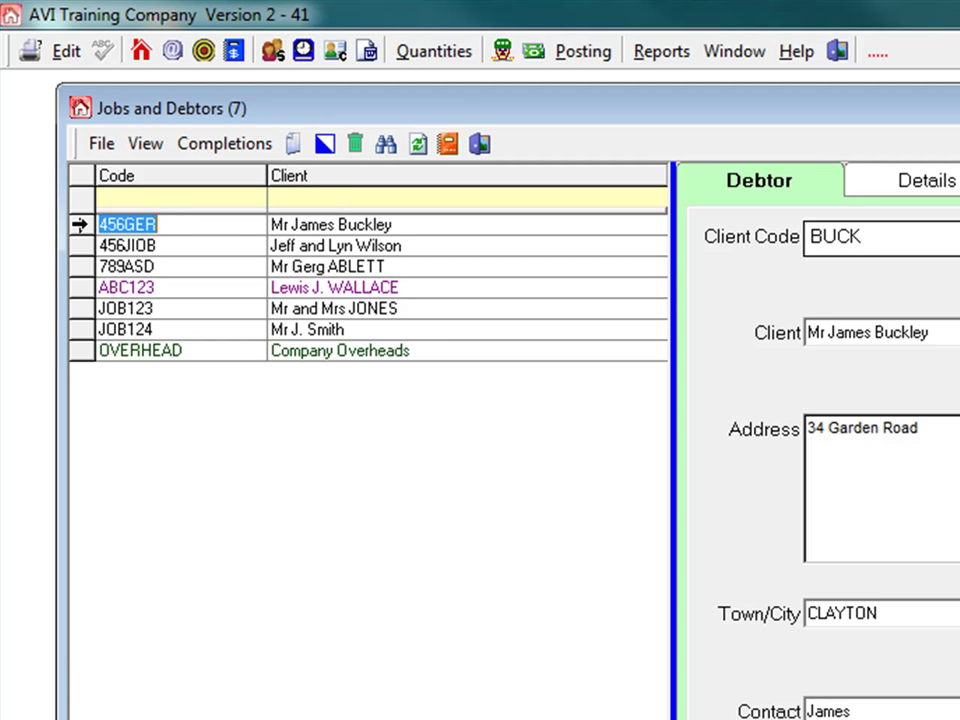
# Step: Select job 456GER in the Jobs and Debtors list
pyautogui.click(80, 224)
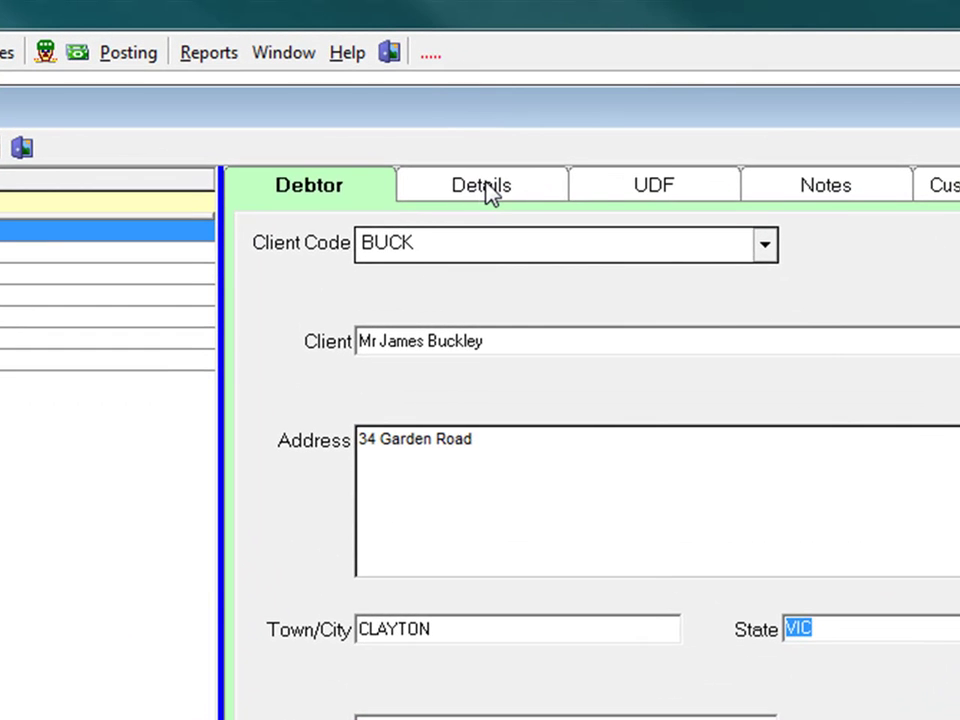
pyautogui.click(578, 43)
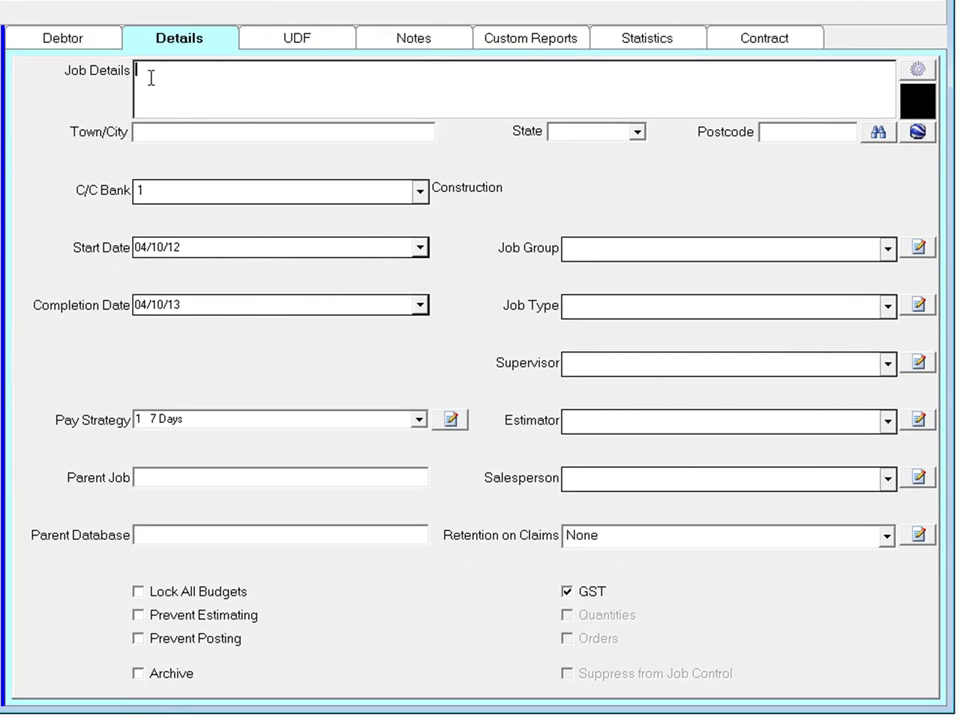
pyautogui.click(177, 83)
# Step: Set the state to VIC and look up the site postcode
pyautogui.click(636, 133)
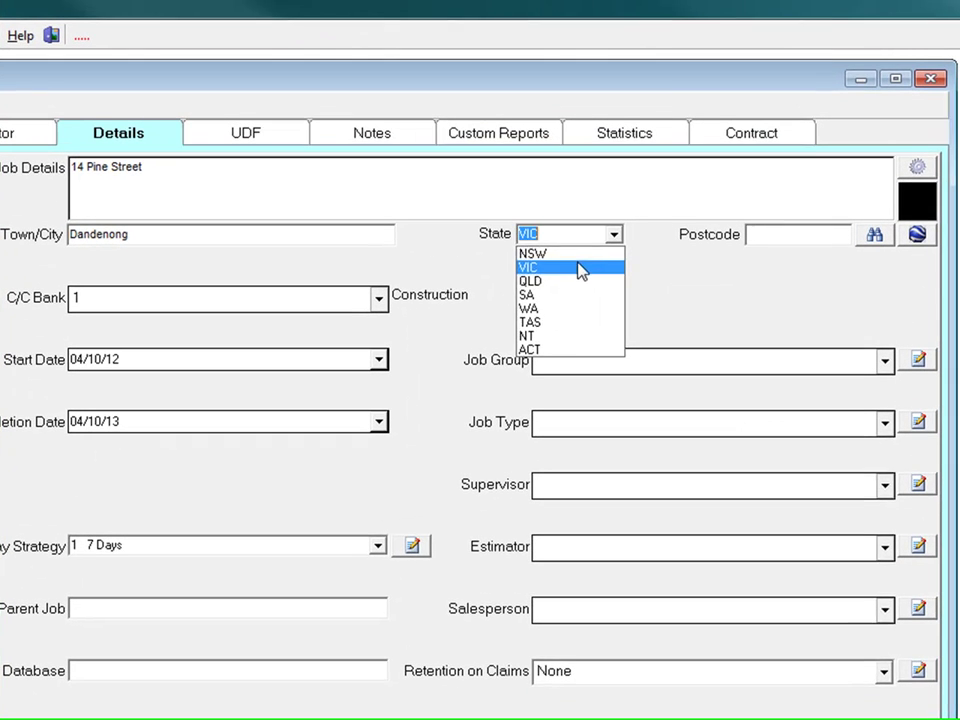
pyautogui.click(597, 197)
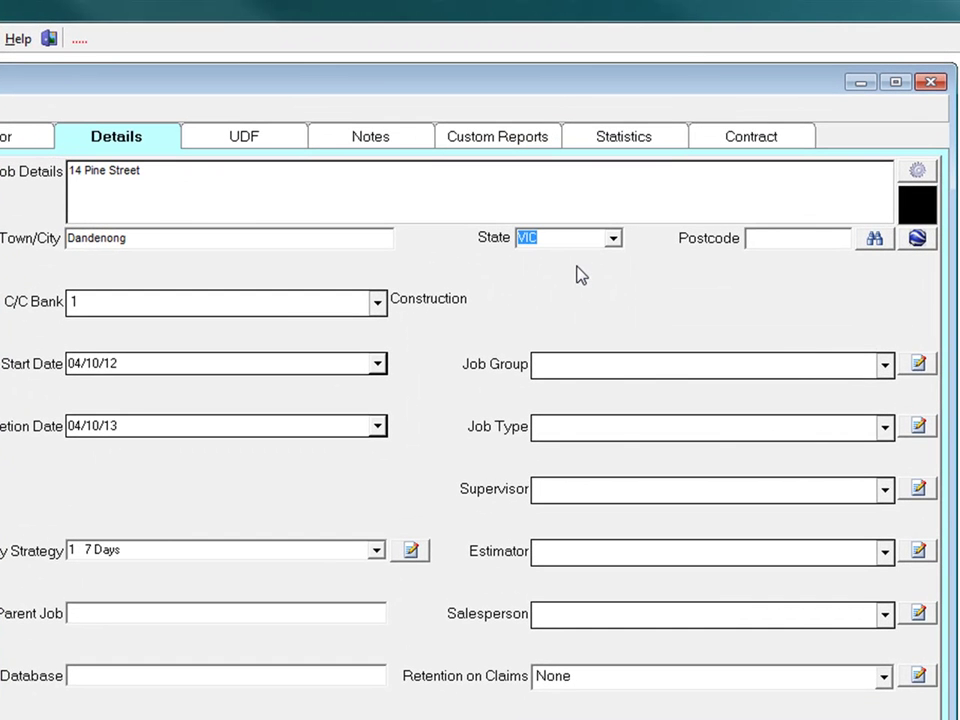
pyautogui.click(768, 165)
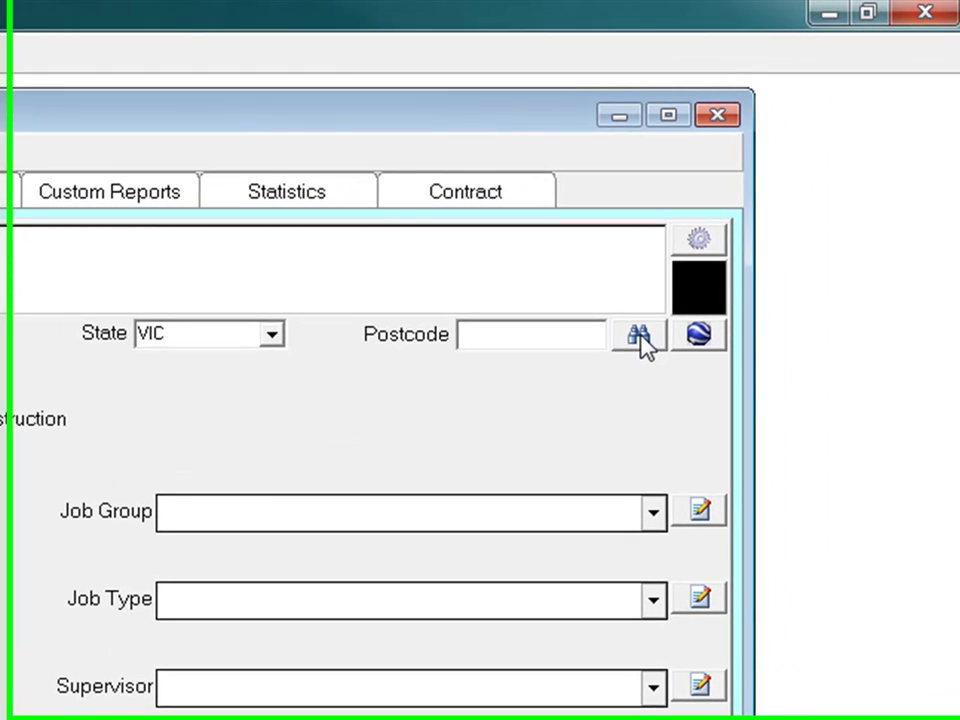
pyautogui.click(874, 238)
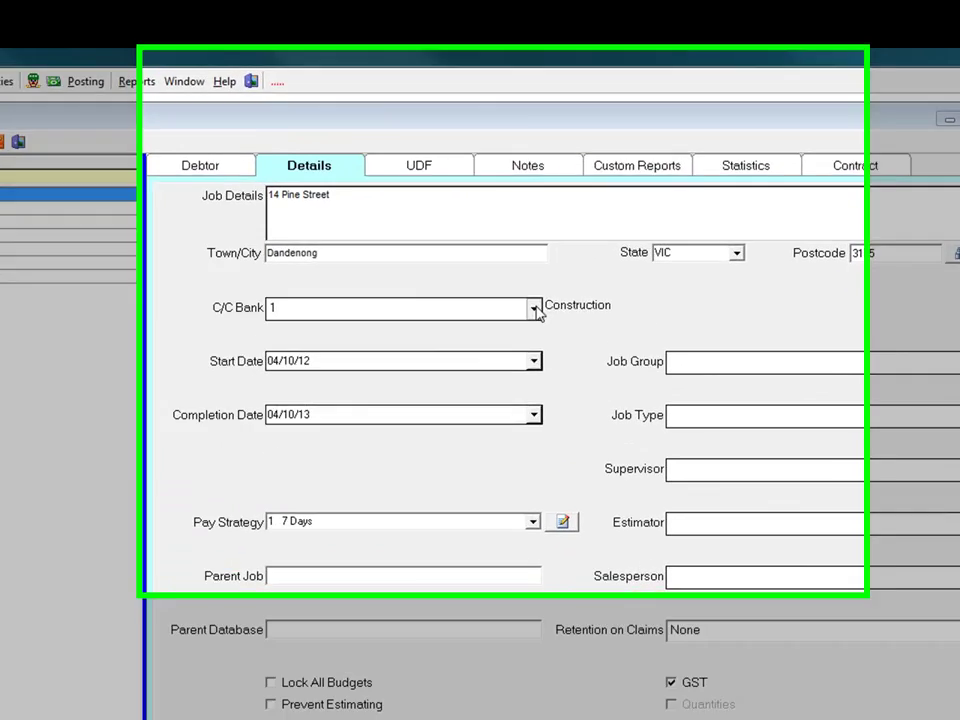
# Step: Keep C/C bank 1 Construction, set start date 22/10/12 and completion 10/12/13
pyautogui.click(535, 309)
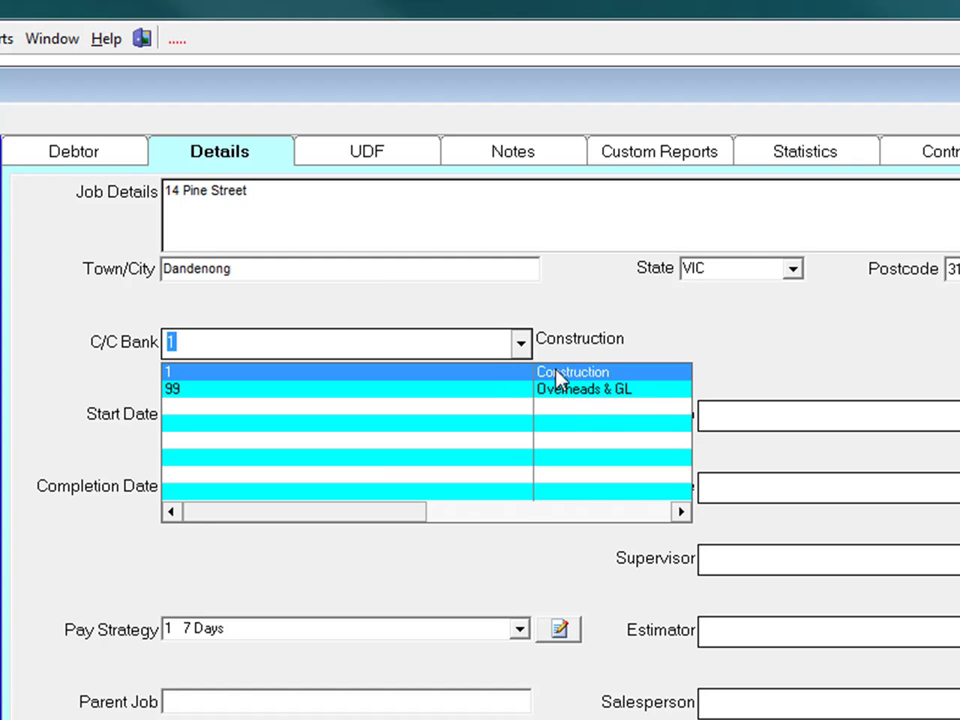
pyautogui.click(590, 372)
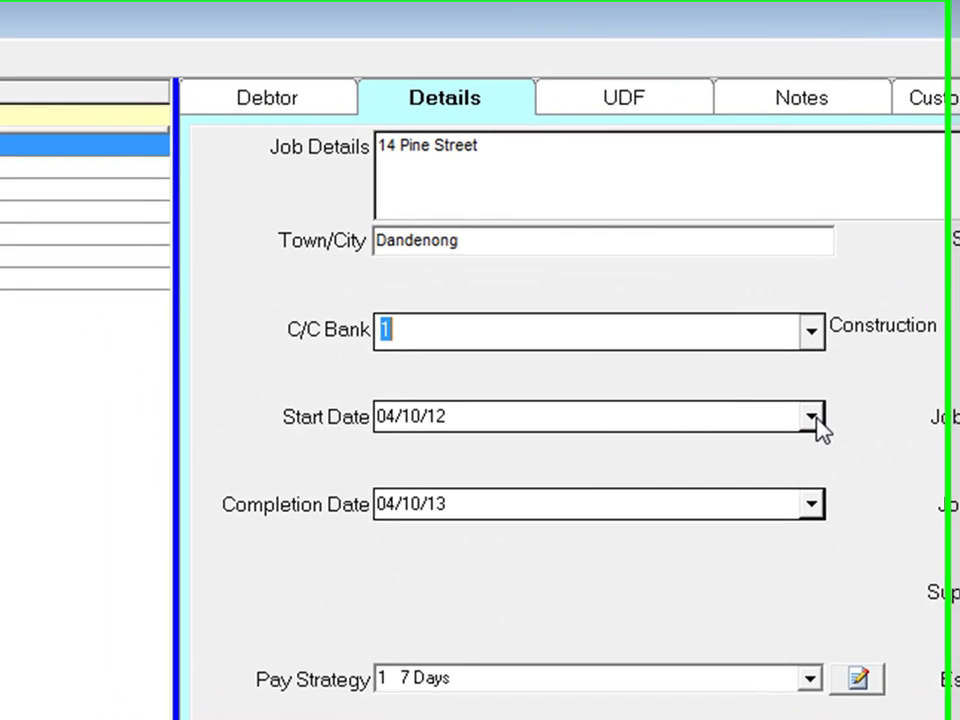
pyautogui.click(814, 418)
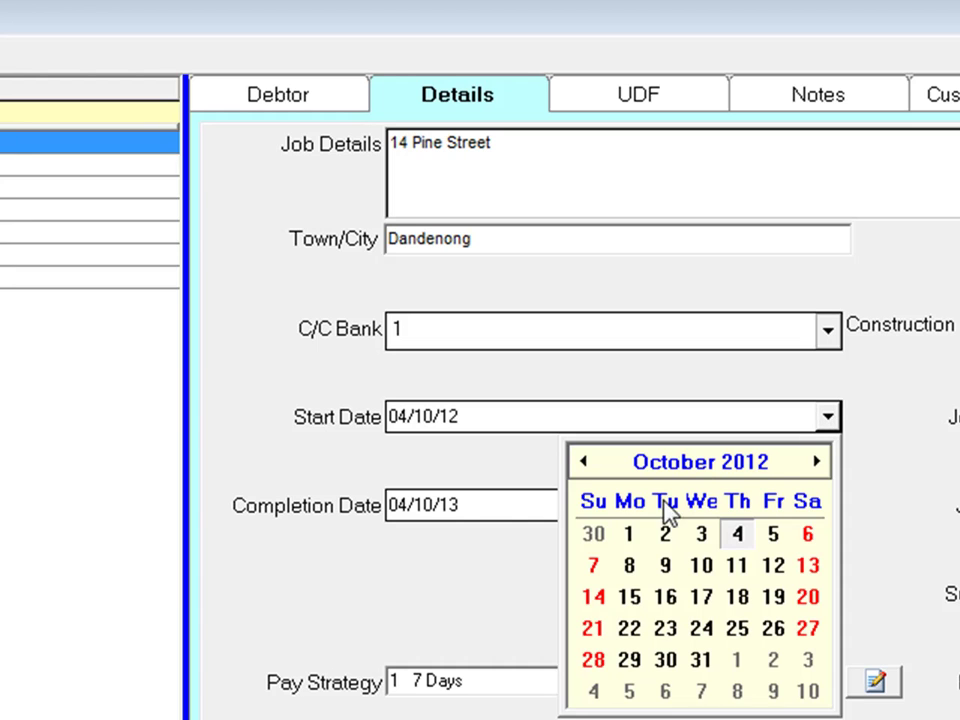
pyautogui.click(636, 632)
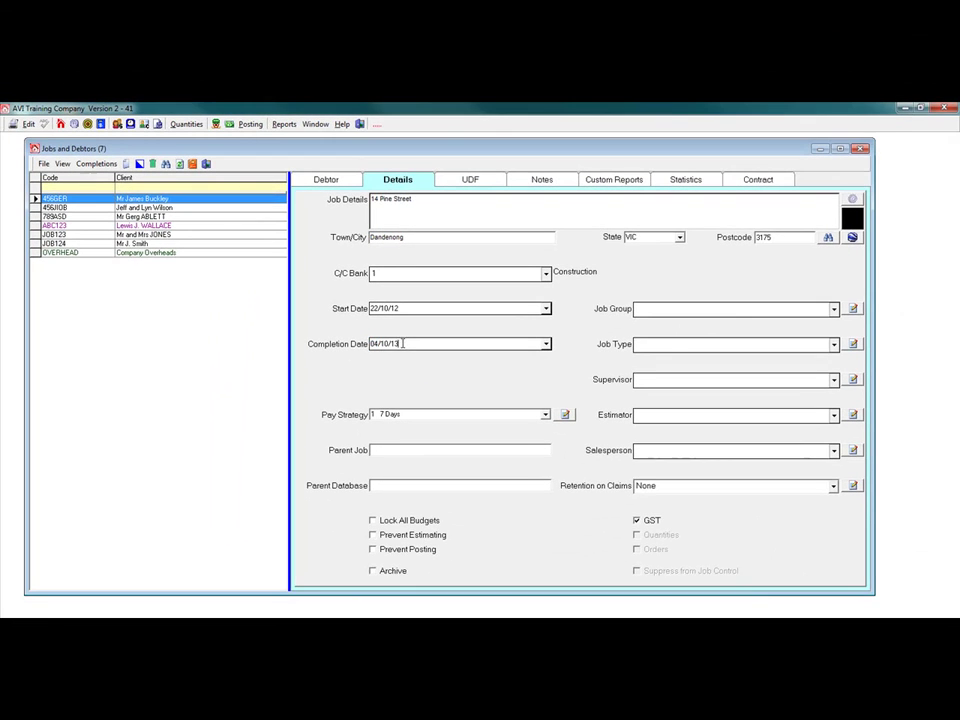
pyautogui.moveTo(402, 343); pyautogui.dragTo(359, 347)
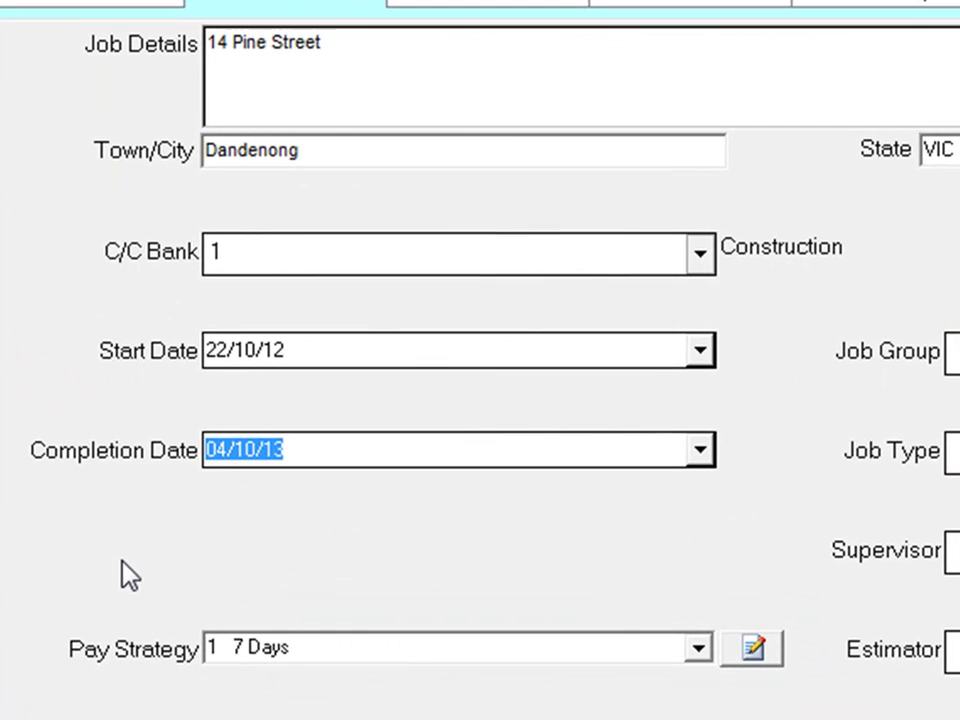
pyautogui.write('10/')
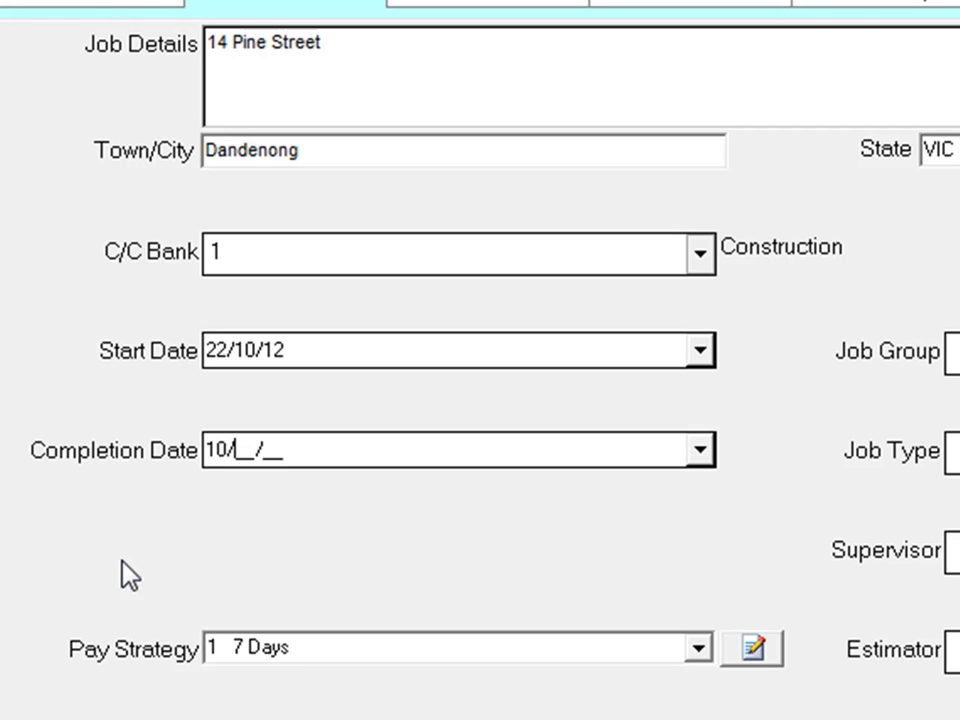
pyautogui.write('12/13')
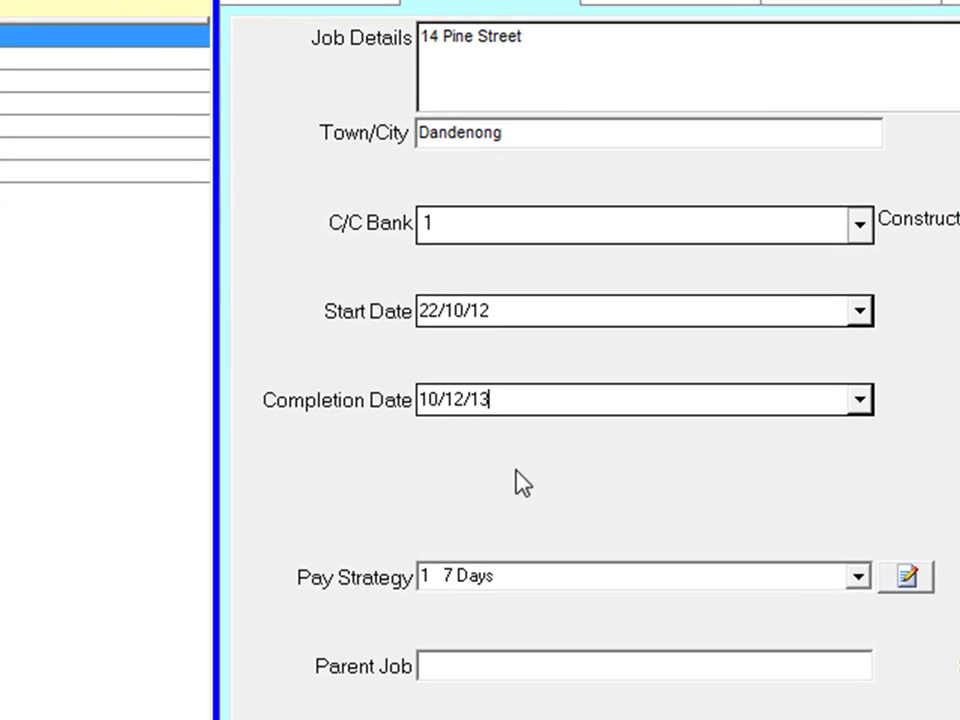
# Step: Keep the 7 Days pay strategy and set parent job Contempo in C:\Databuild\dbase\job.mdb
pyautogui.click(861, 577)
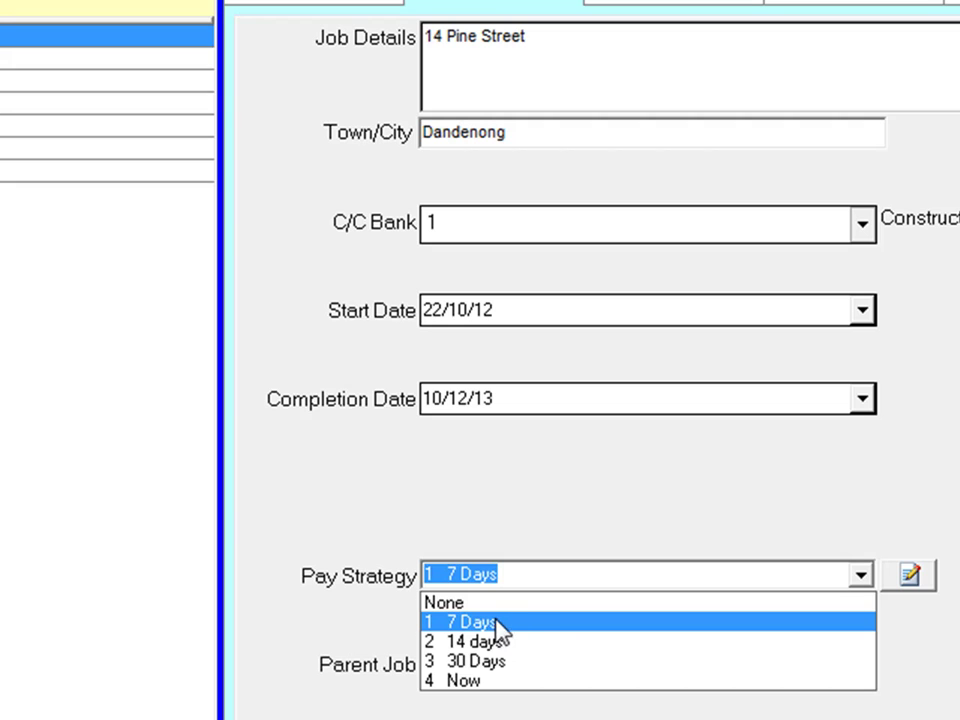
pyautogui.click(558, 628)
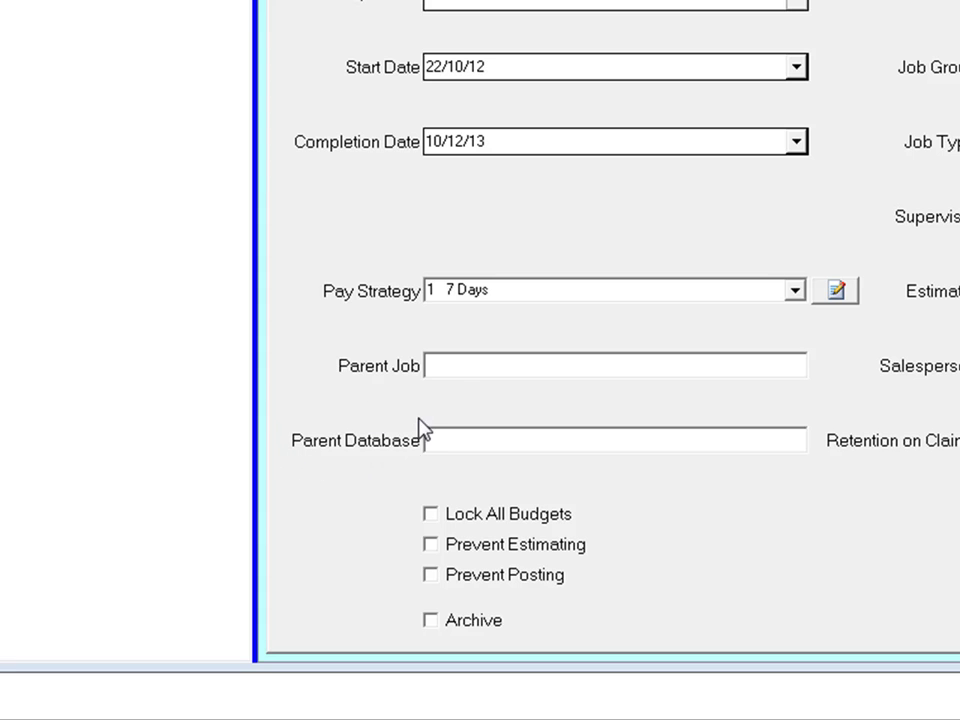
pyautogui.click(441, 366)
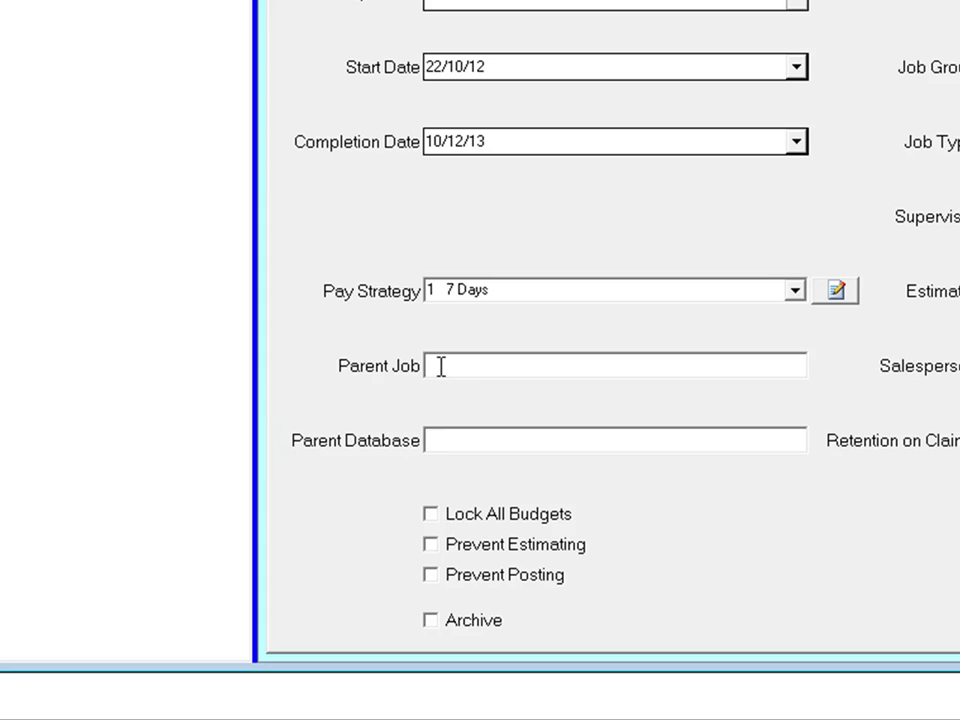
pyautogui.write('Co')
pyautogui.write('ntempo')
pyautogui.write('C')
pyautogui.write(':\\')
pyautogui.write('Databu')
pyautogui.write('ild')
pyautogui.write('\\dbase')
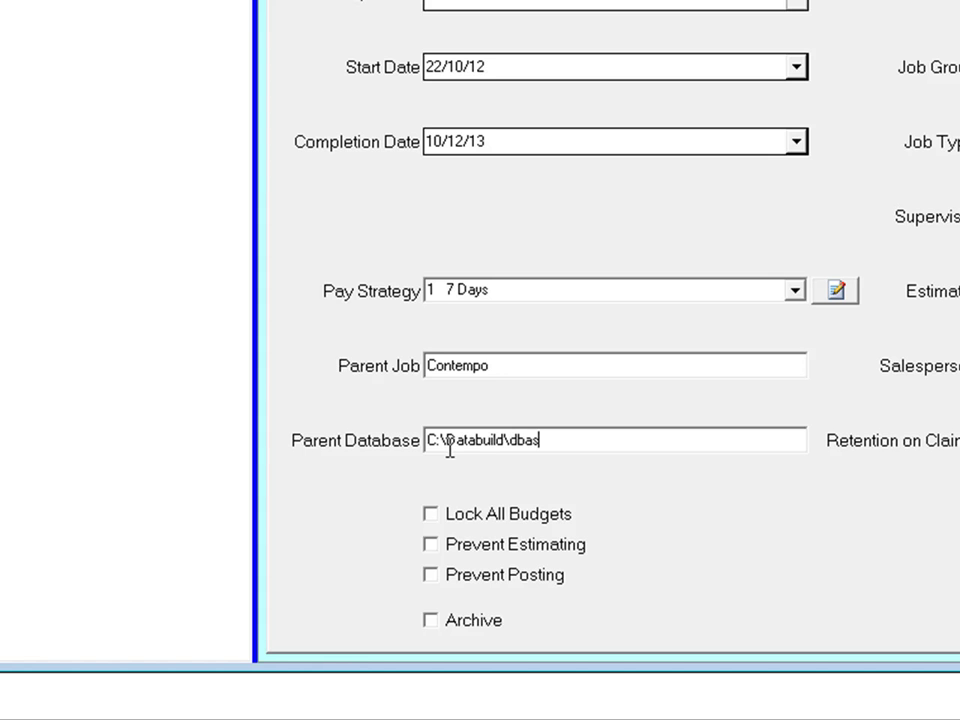
pyautogui.write('\\job.mdb')
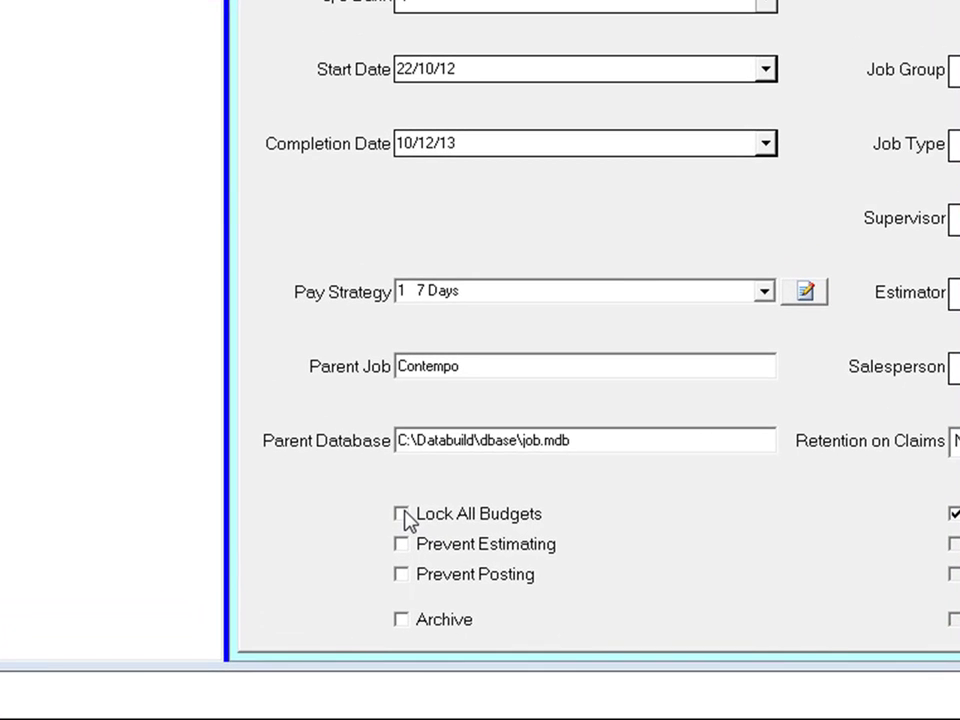
pyautogui.click(401, 514)
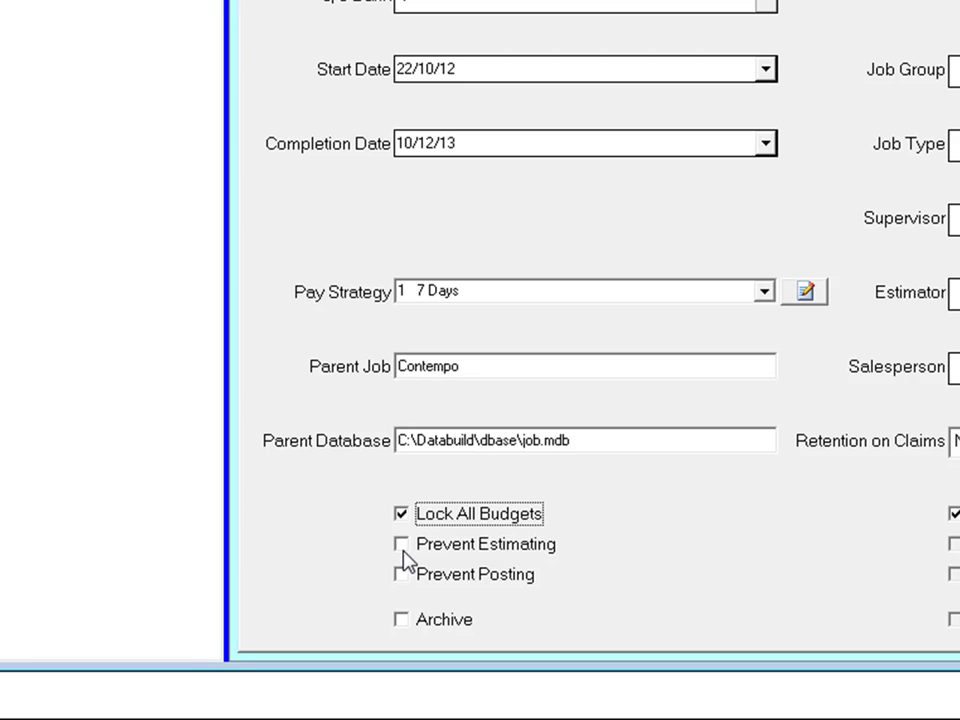
pyautogui.click(402, 545)
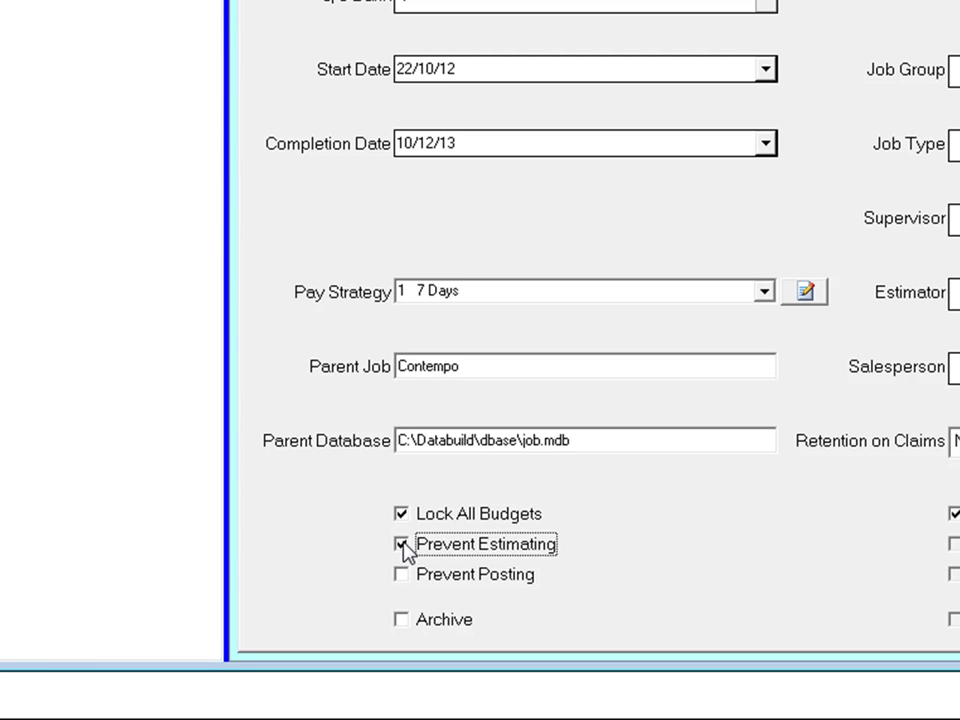
pyautogui.click(403, 576)
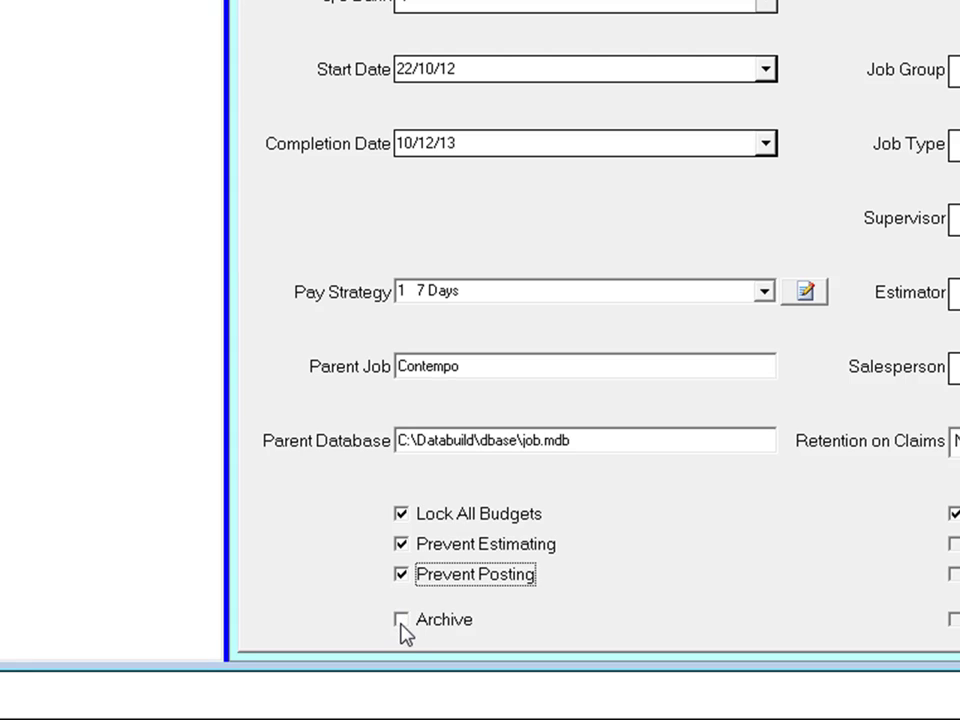
pyautogui.click(401, 620)
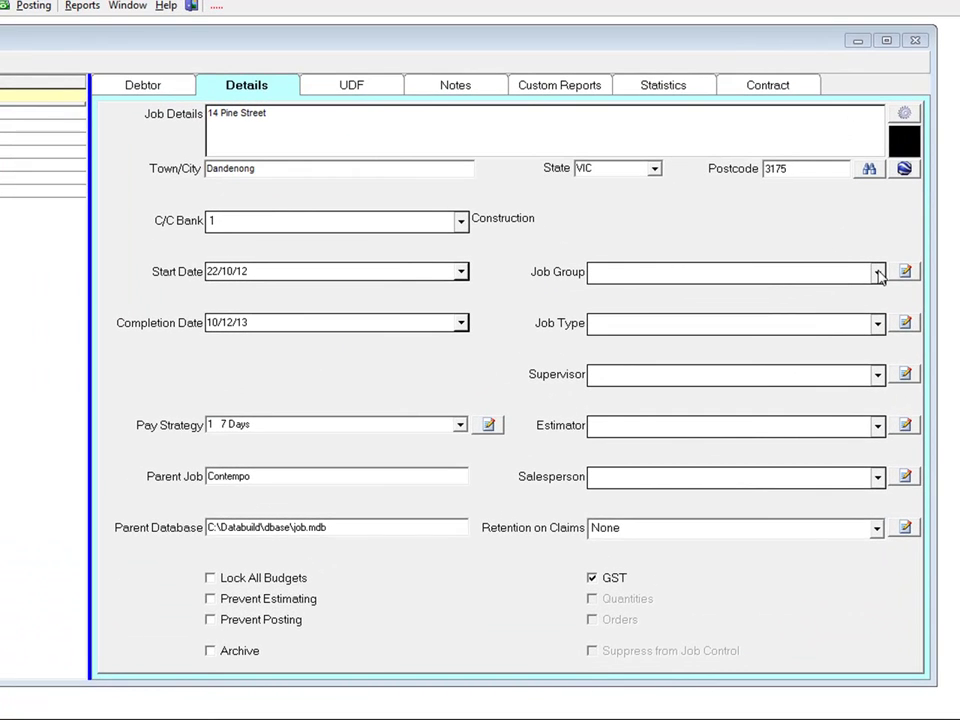
# Step: Create job group number 4 named 'Old Job' in the job group list
pyautogui.click(877, 272)
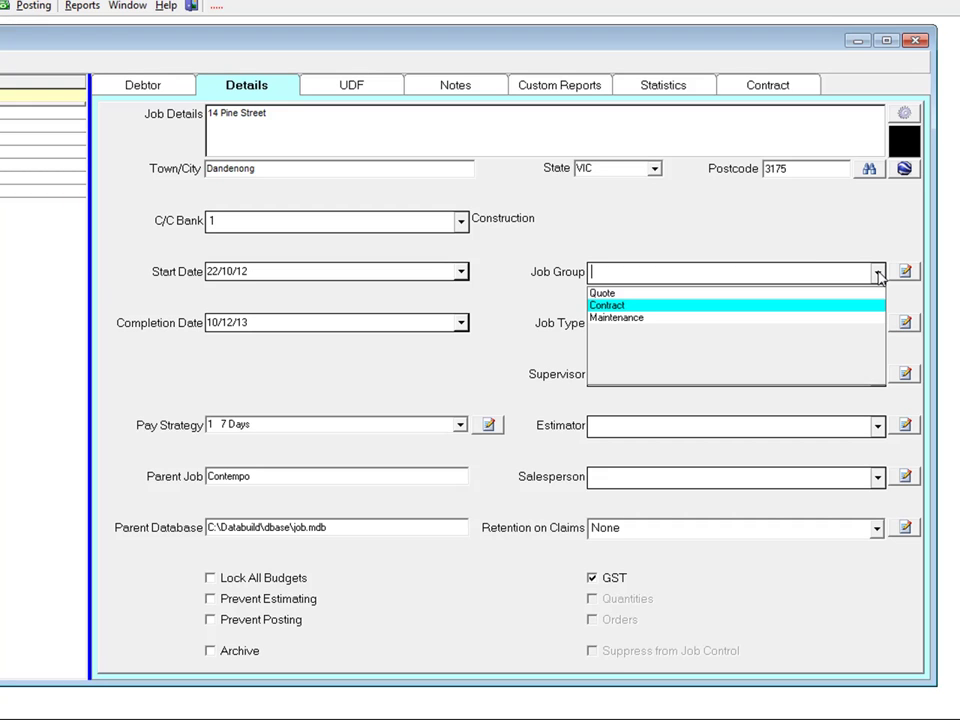
pyautogui.click(905, 272)
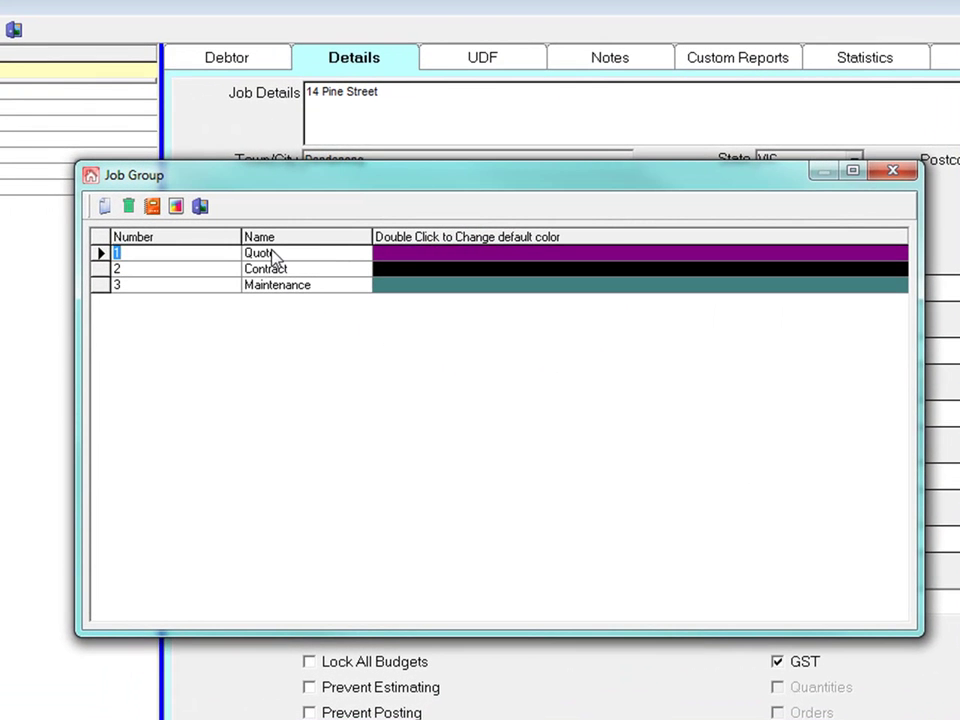
pyautogui.click(105, 206)
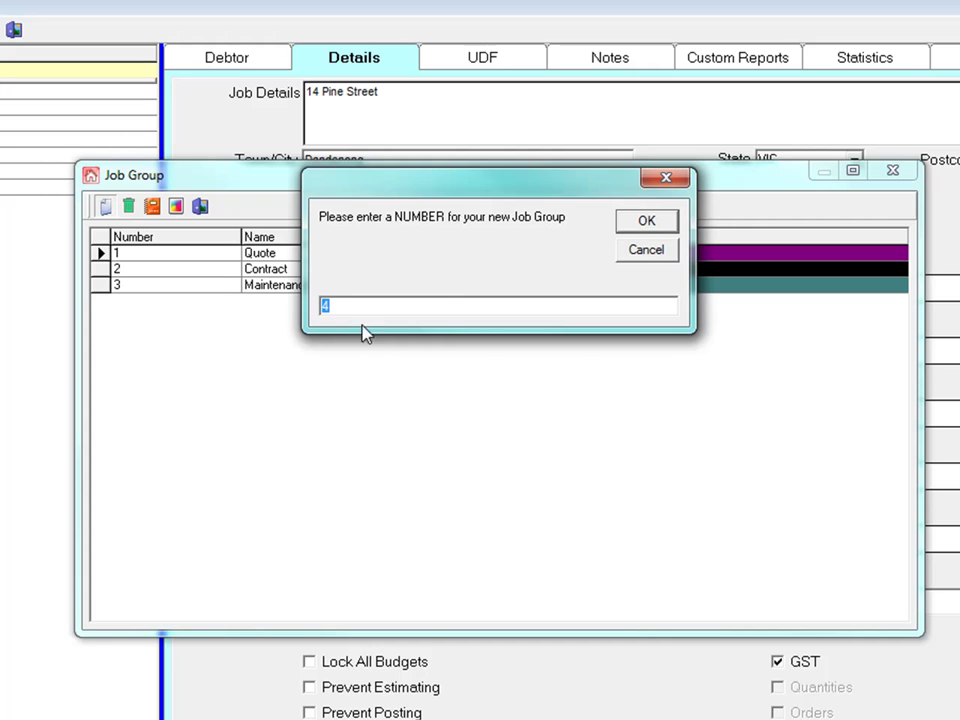
pyautogui.click(643, 221)
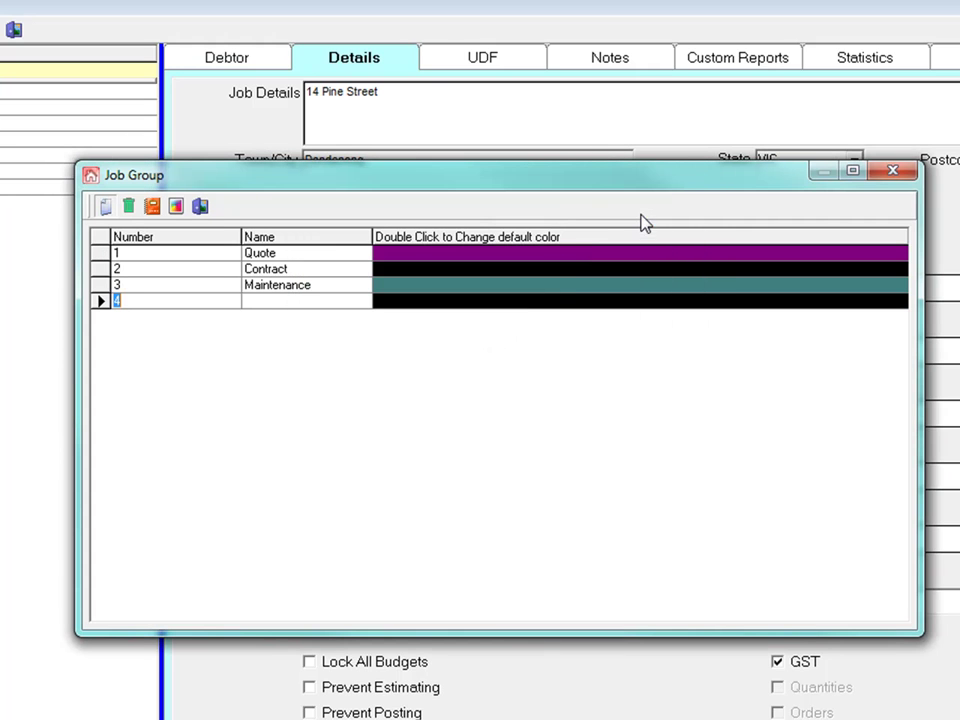
pyautogui.click(265, 301)
pyautogui.write('Old')
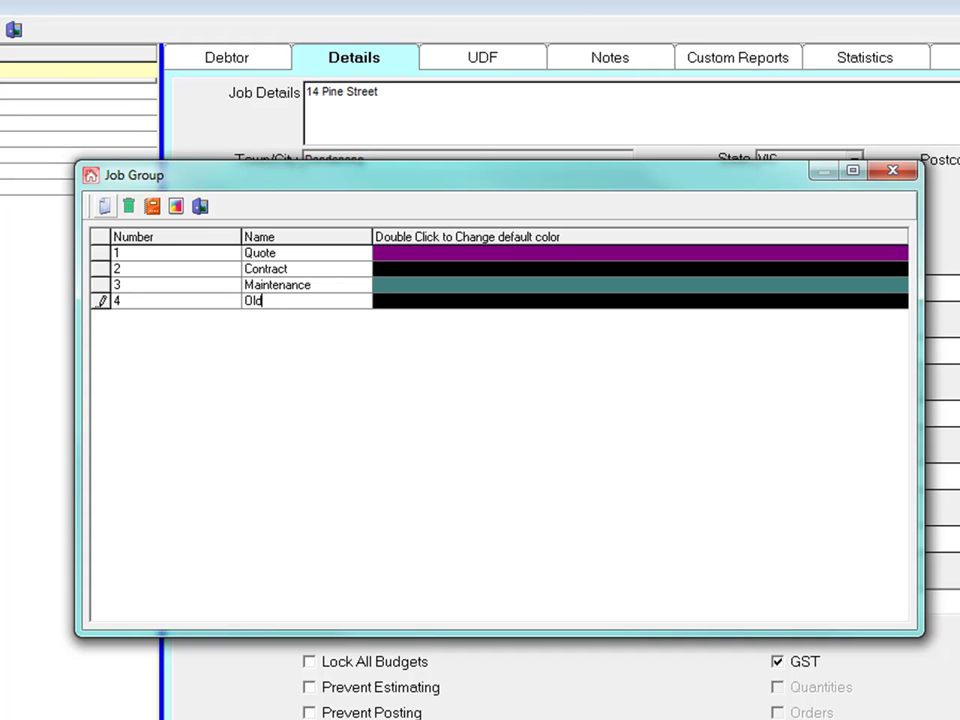
pyautogui.write(' Job')
pyautogui.click(207, 283)
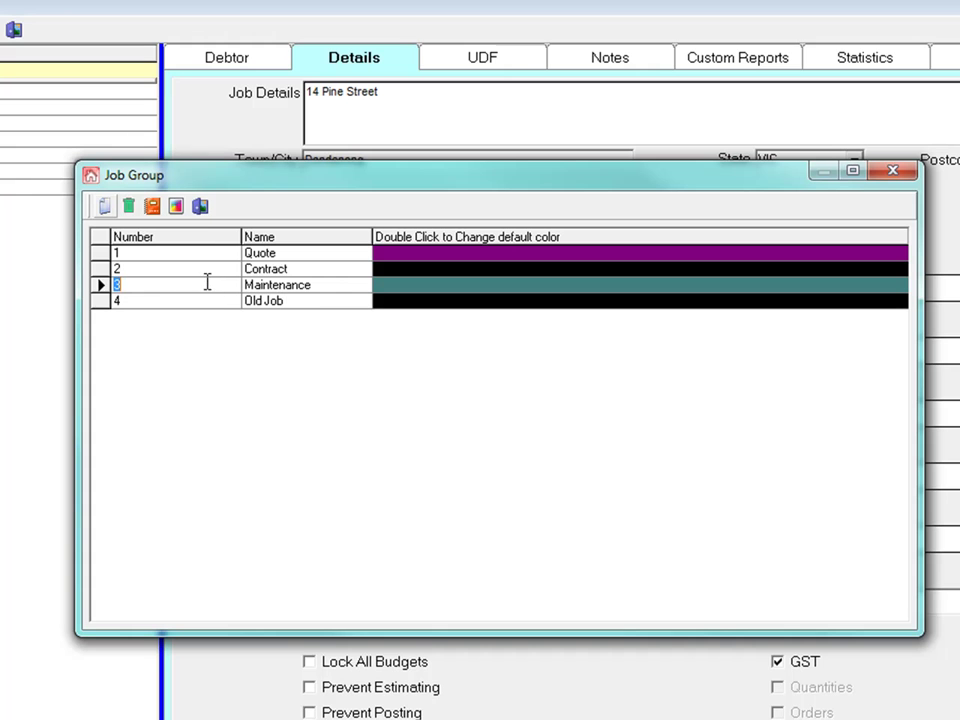
pyautogui.click(201, 208)
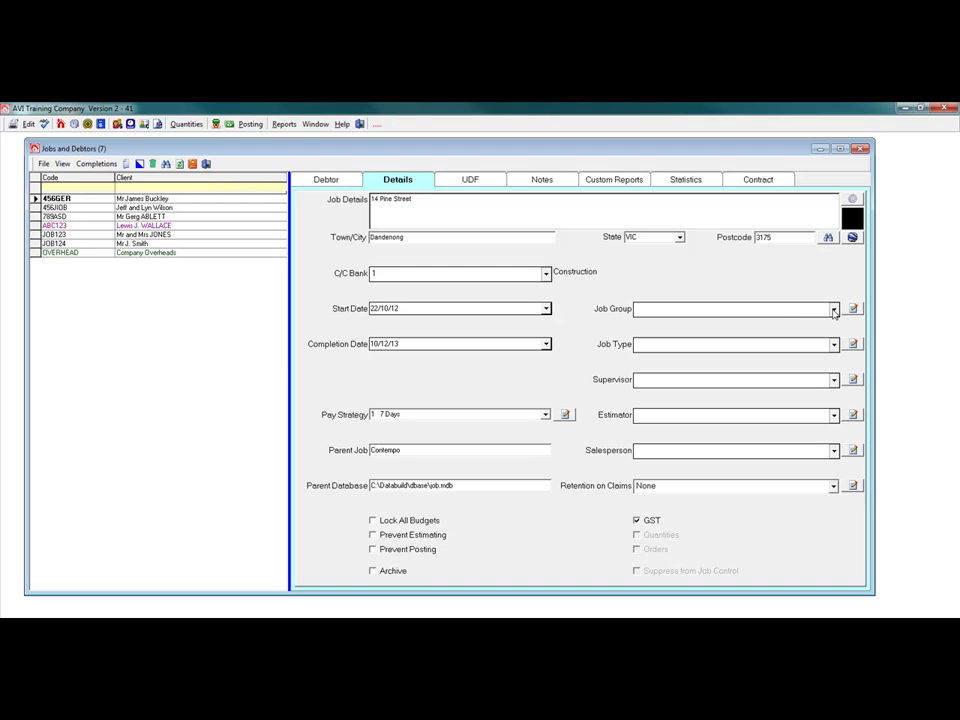
# Step: Set the job group to Contract and the job type to Contempo Series
pyautogui.click(834, 310)
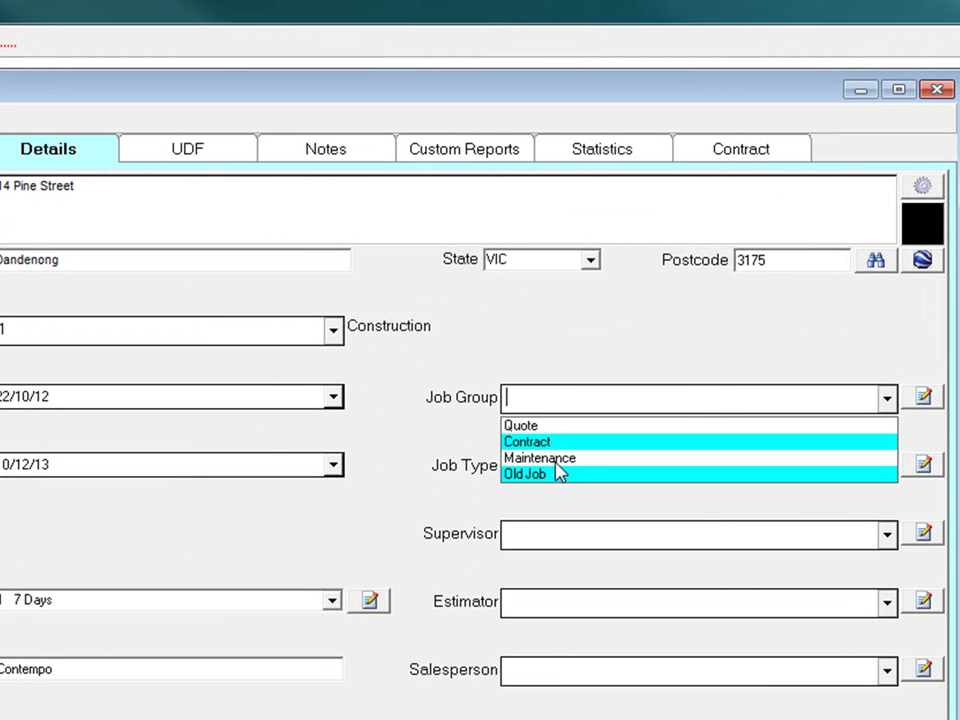
pyautogui.click(546, 442)
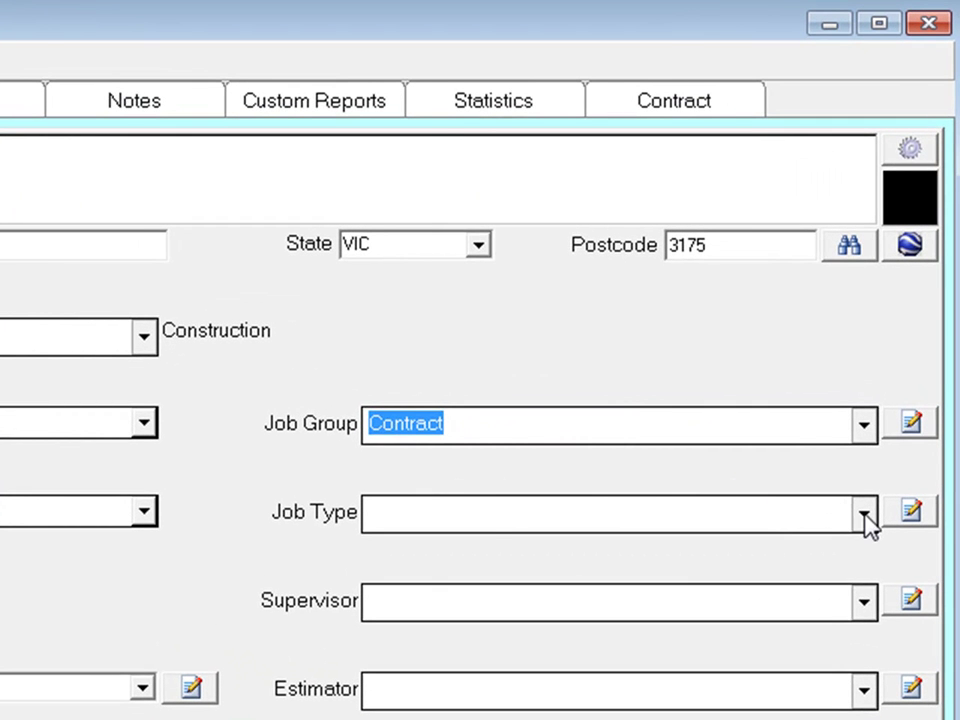
pyautogui.click(865, 521)
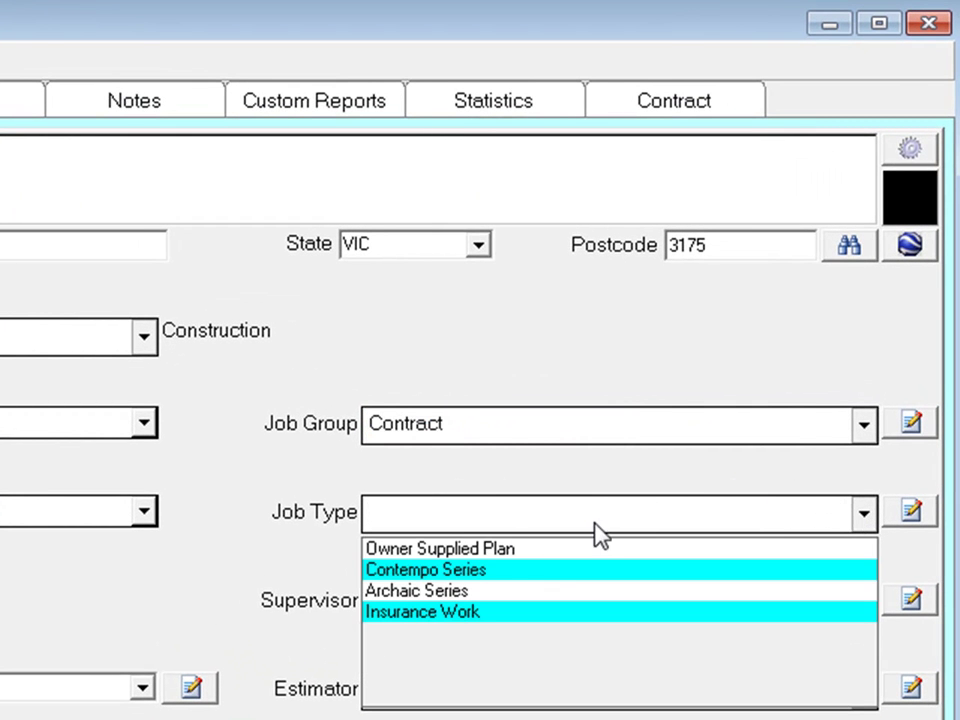
pyautogui.click(450, 571)
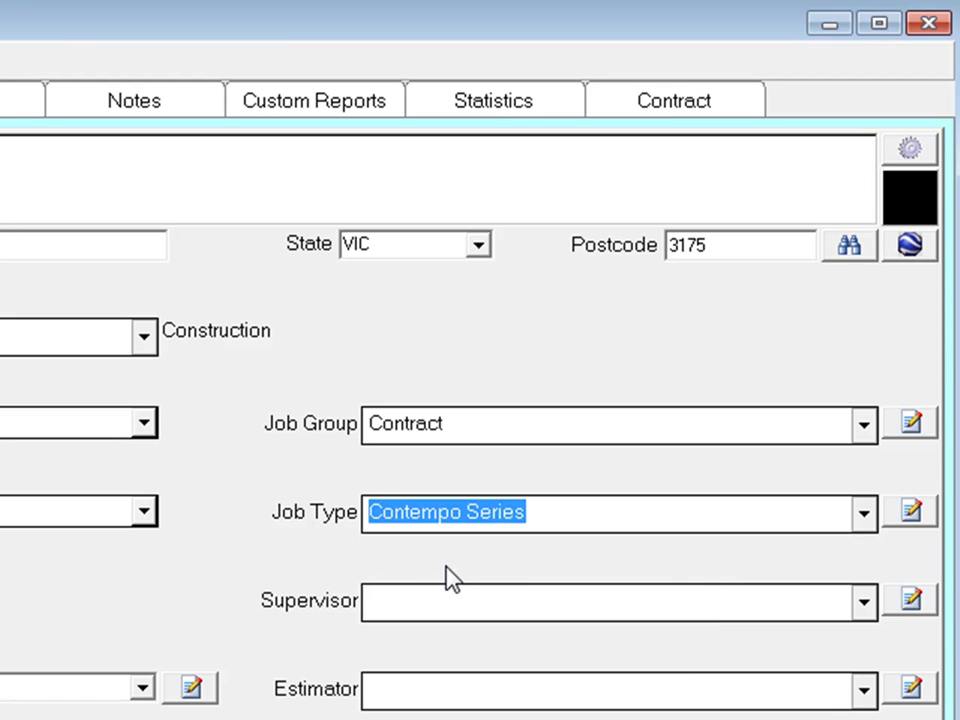
pyautogui.click(865, 607)
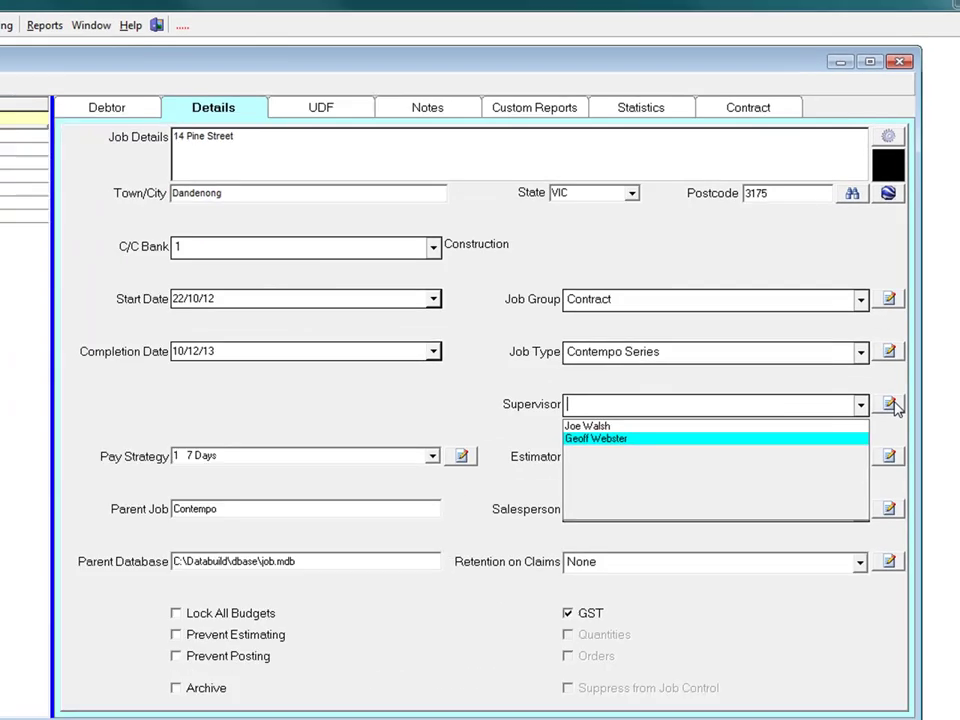
# Step: Add supervisor number 3 with the supervisor's name and phone number to the list
pyautogui.click(918, 603)
pyautogui.click(888, 388)
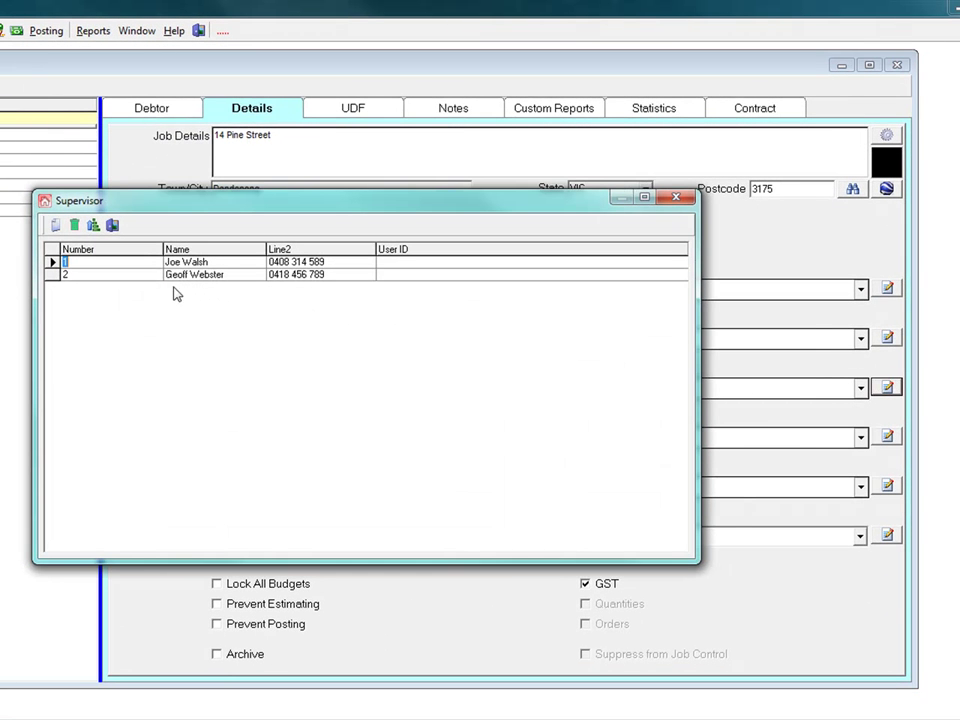
pyautogui.click(203, 265)
pyautogui.click(203, 277)
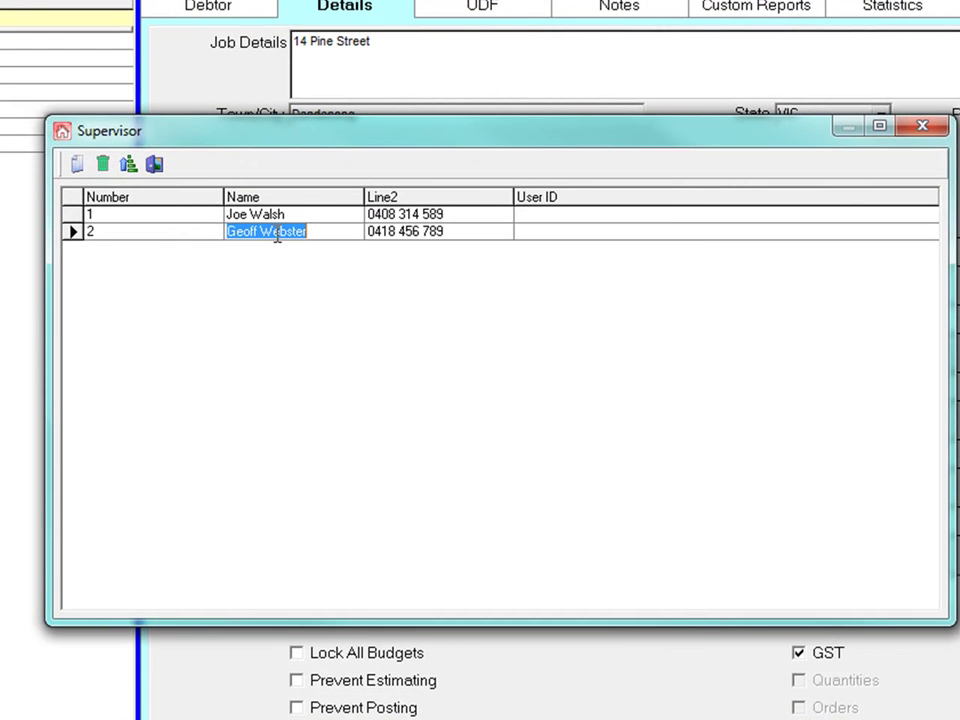
pyautogui.click(77, 164)
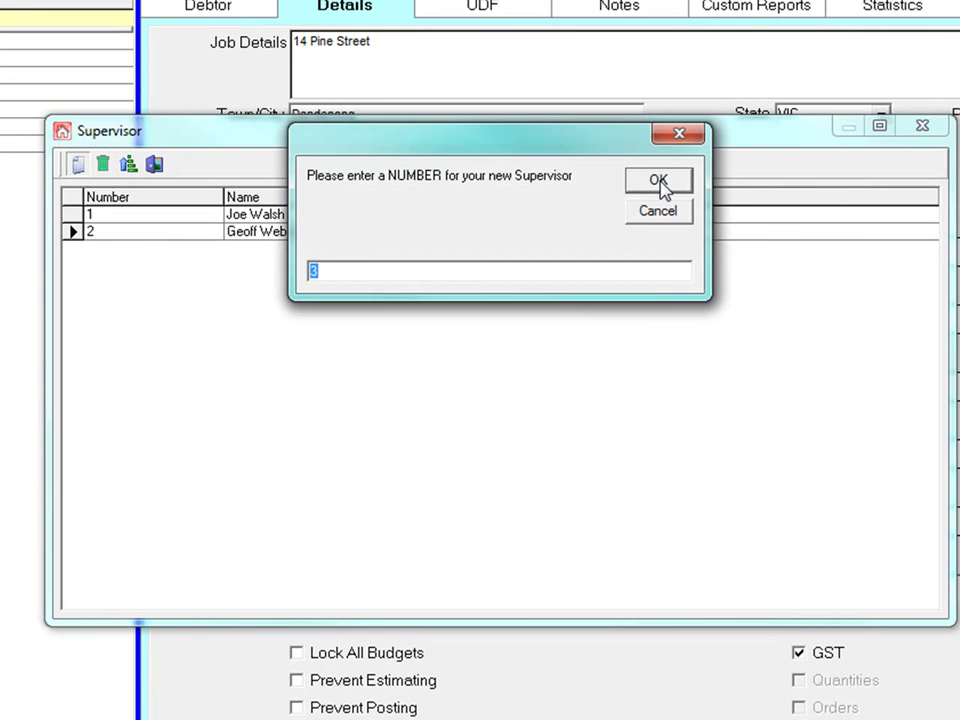
pyautogui.click(660, 185)
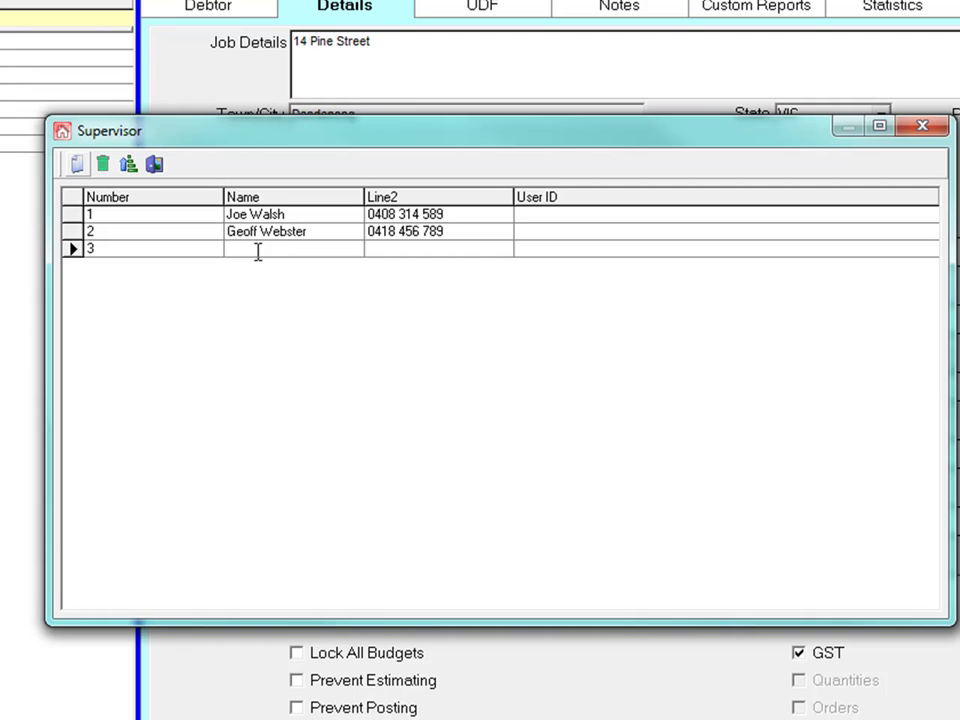
pyautogui.press('Tab')
pyautogui.write('0')
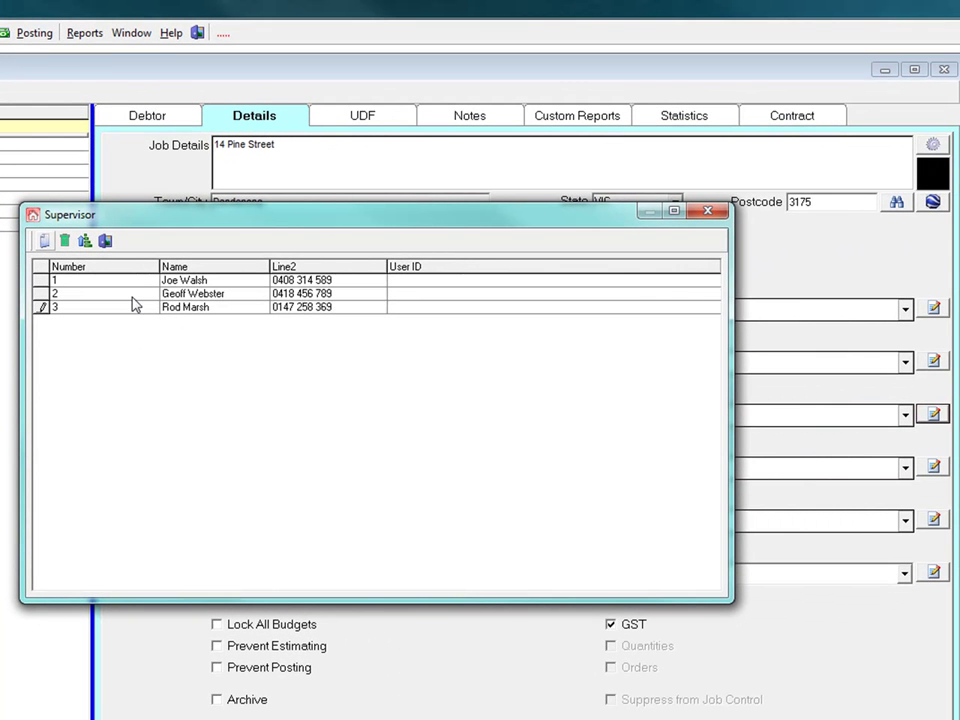
pyautogui.click(129, 292)
pyautogui.click(105, 242)
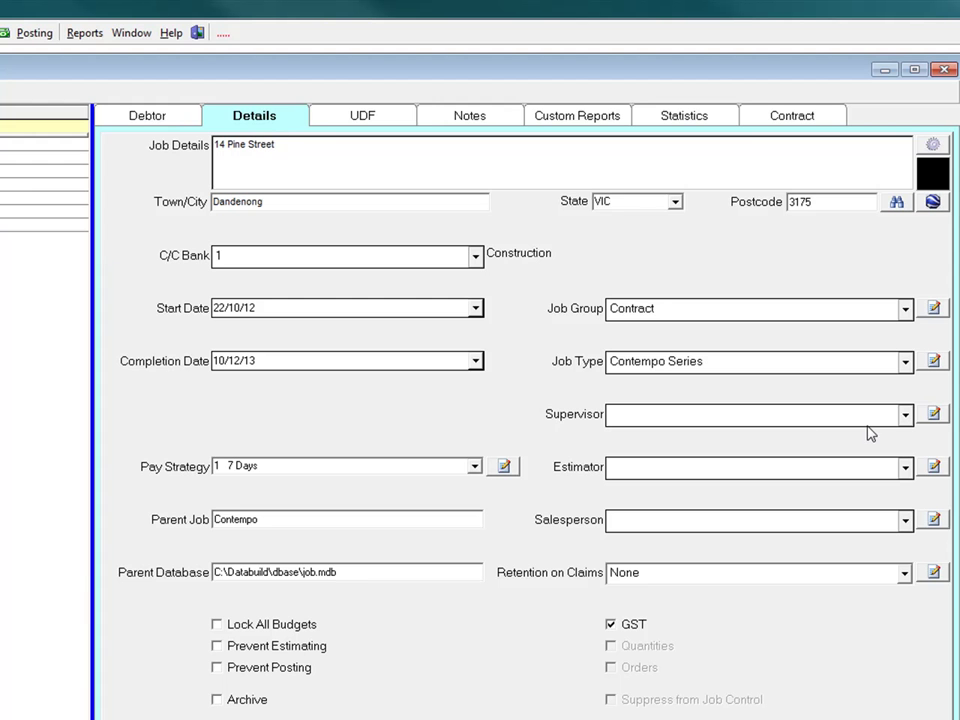
# Step: Assign the new third supervisor and the second listed estimator to job 456GER
pyautogui.click(905, 418)
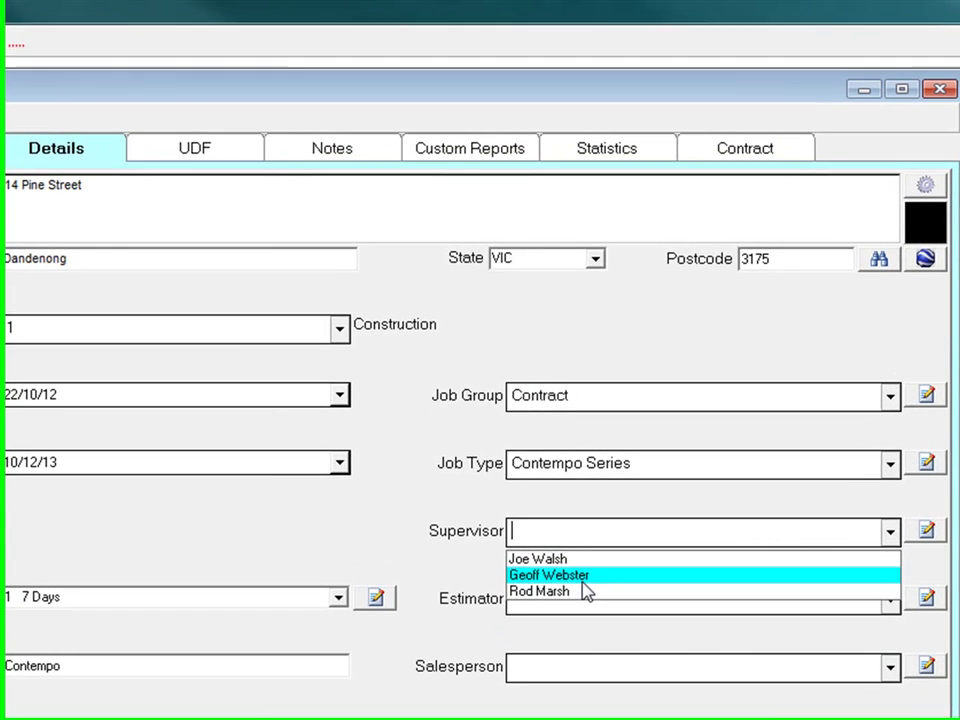
pyautogui.click(580, 598)
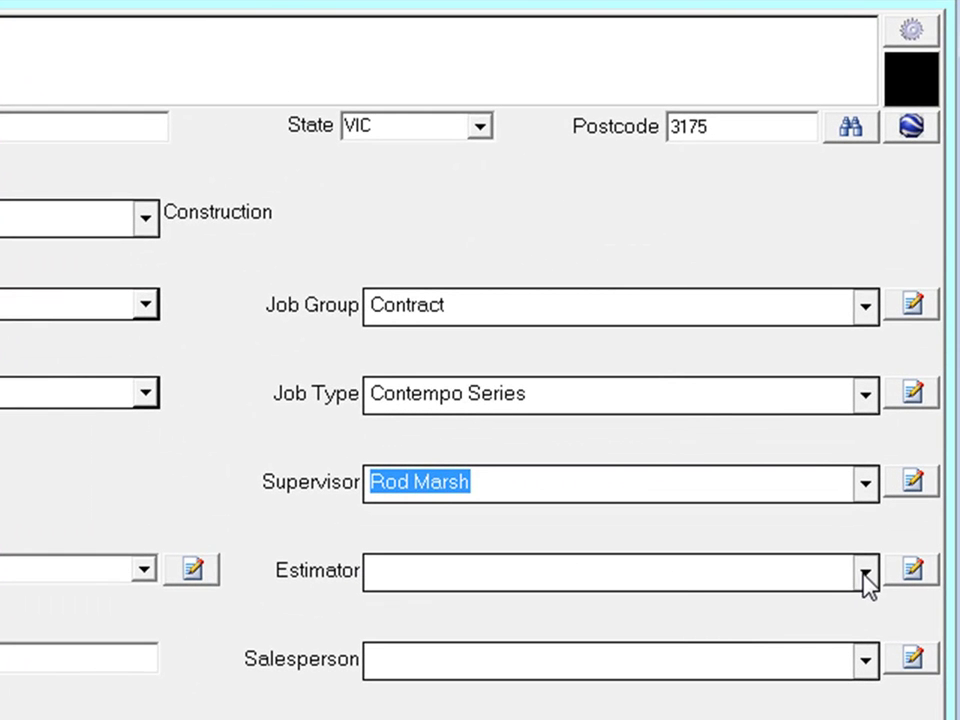
pyautogui.click(865, 578)
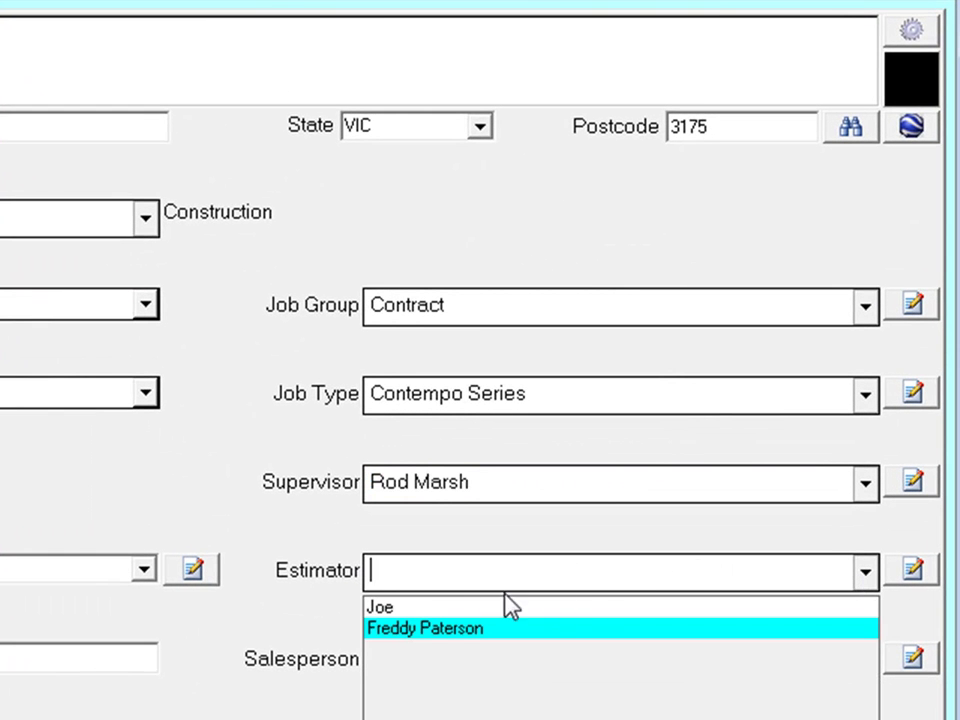
pyautogui.click(437, 631)
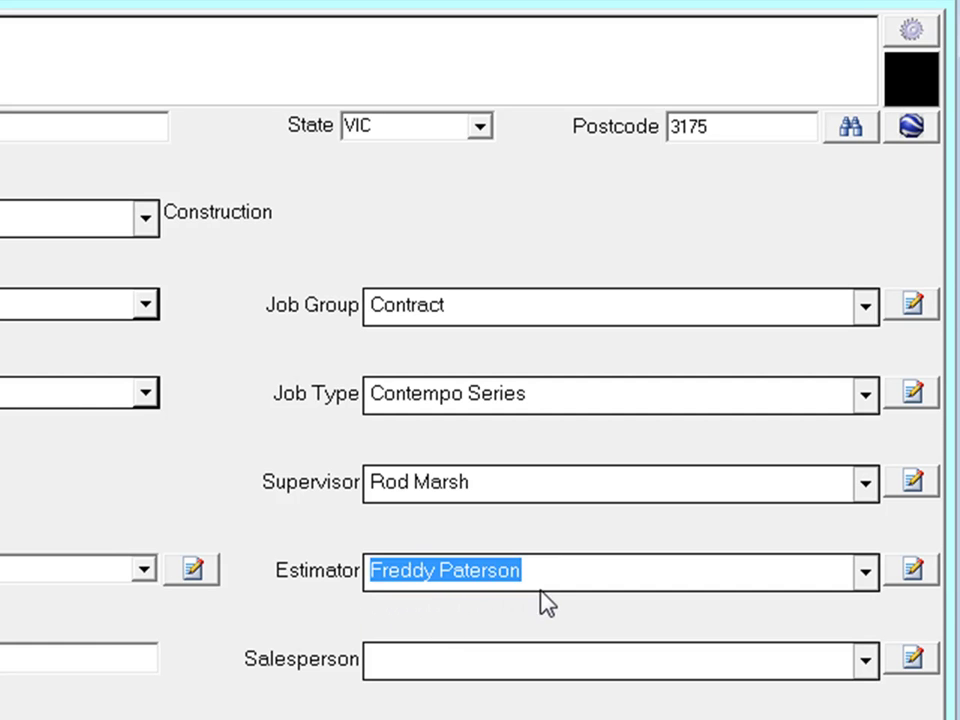